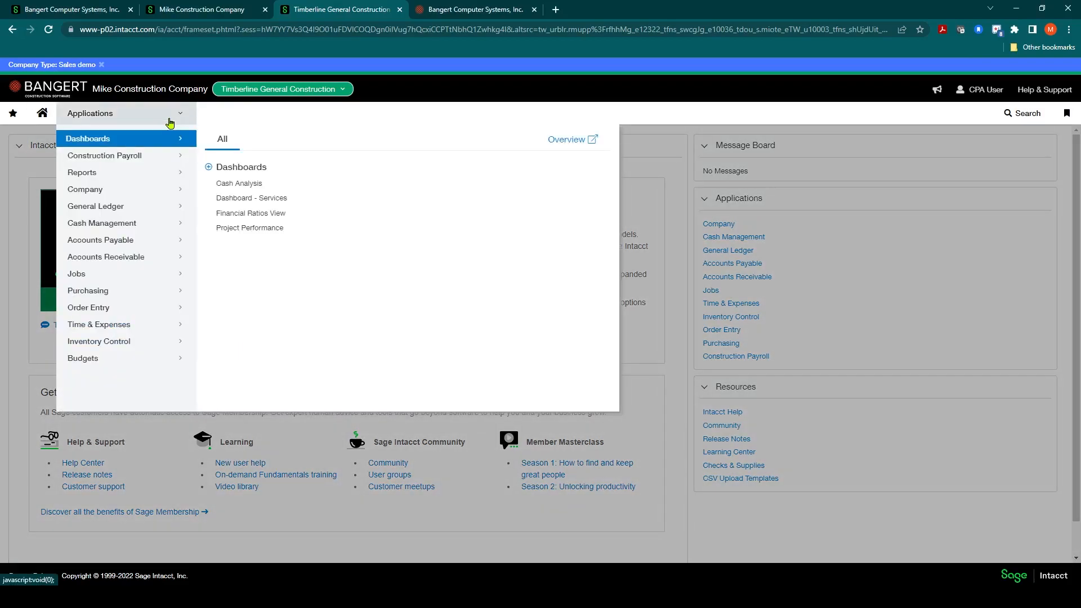
Create a new system pay modifier in Construction Payroll with the identifier Dental
{"action": "mouse_move", "coordinate": [145, 159]}
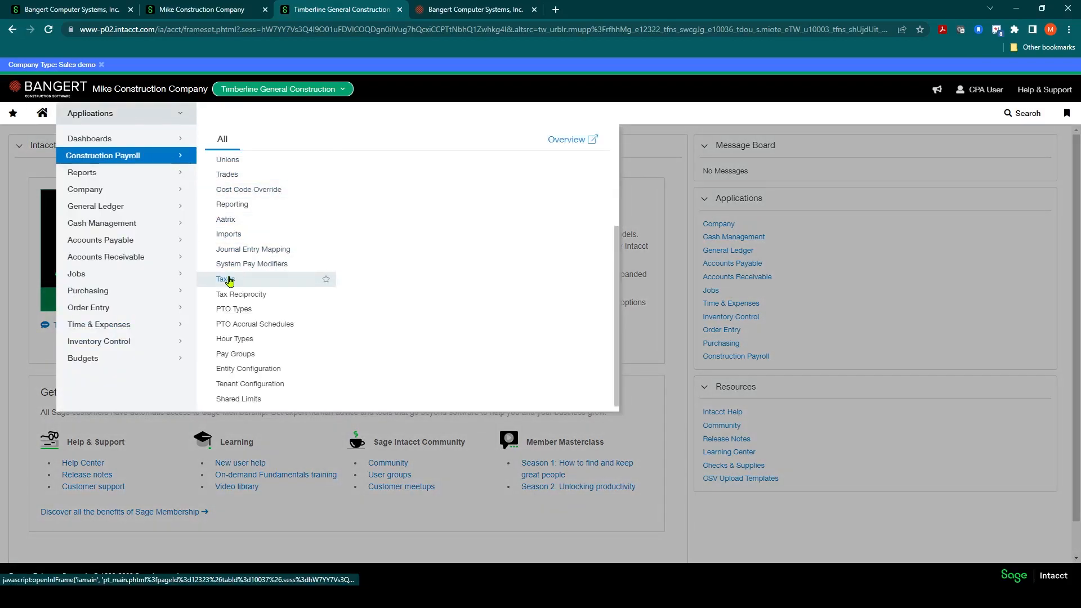
{"action": "left_click", "coordinate": [241, 264]}
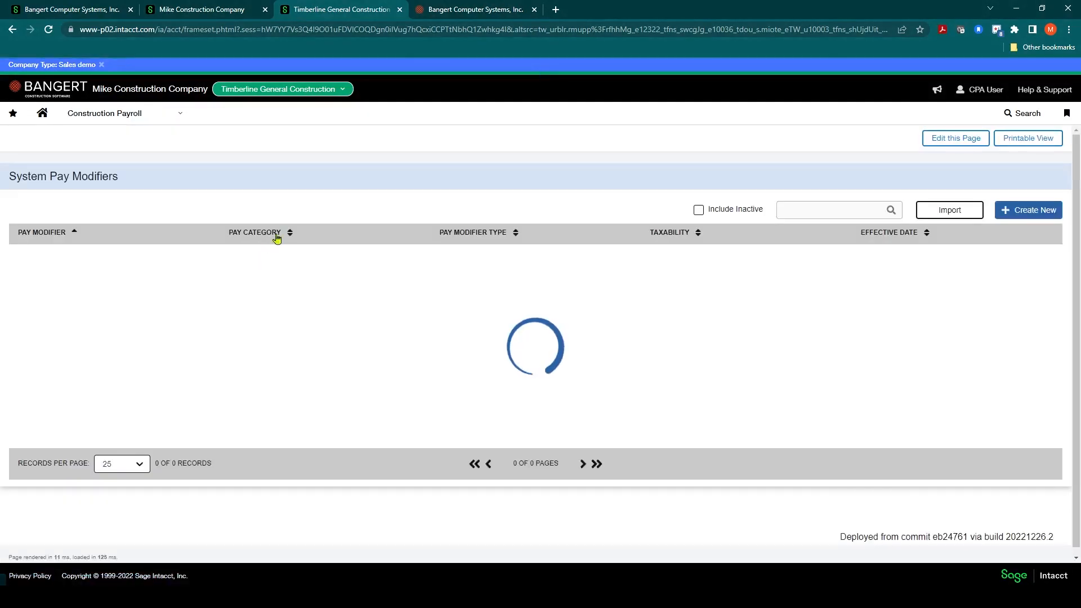
{"action": "left_click", "coordinate": [1025, 212]}
{"action": "left_click", "coordinate": [171, 250]}
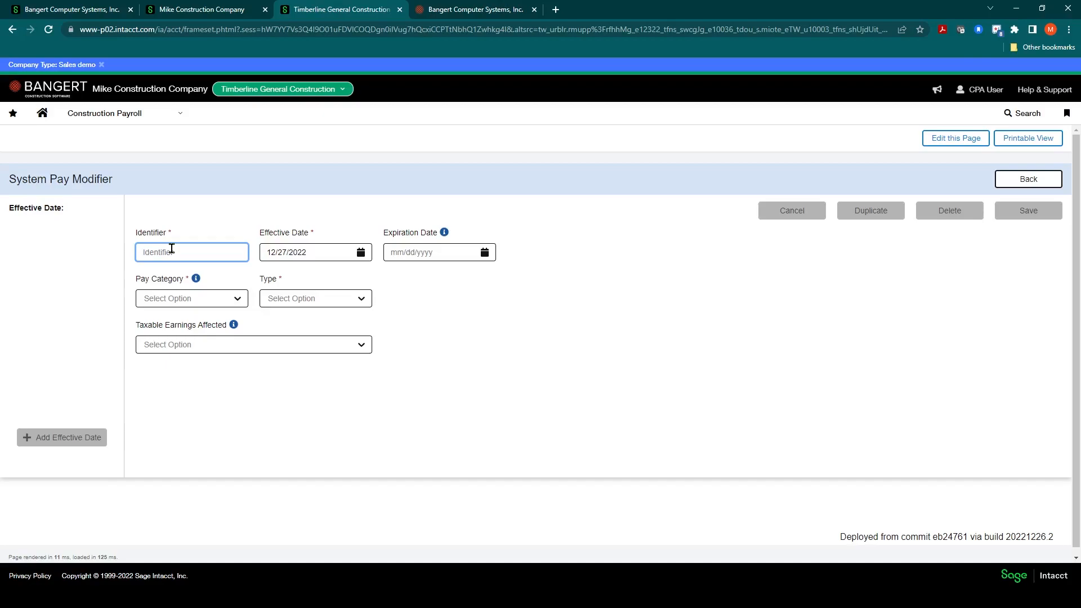
{"action": "type", "text": "Dental"}
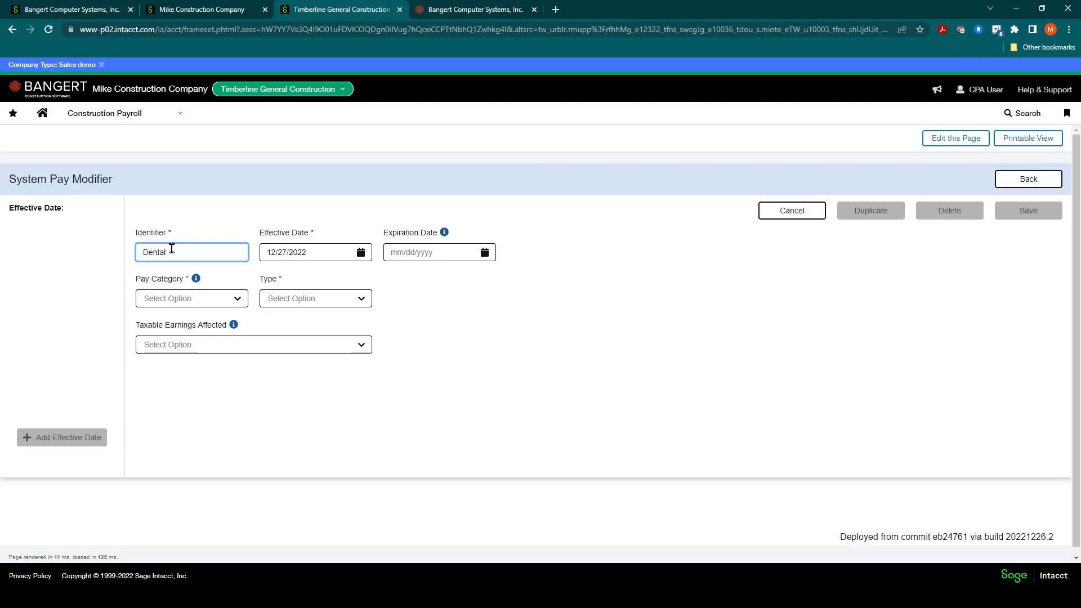
{"action": "key", "text": "Tab"}
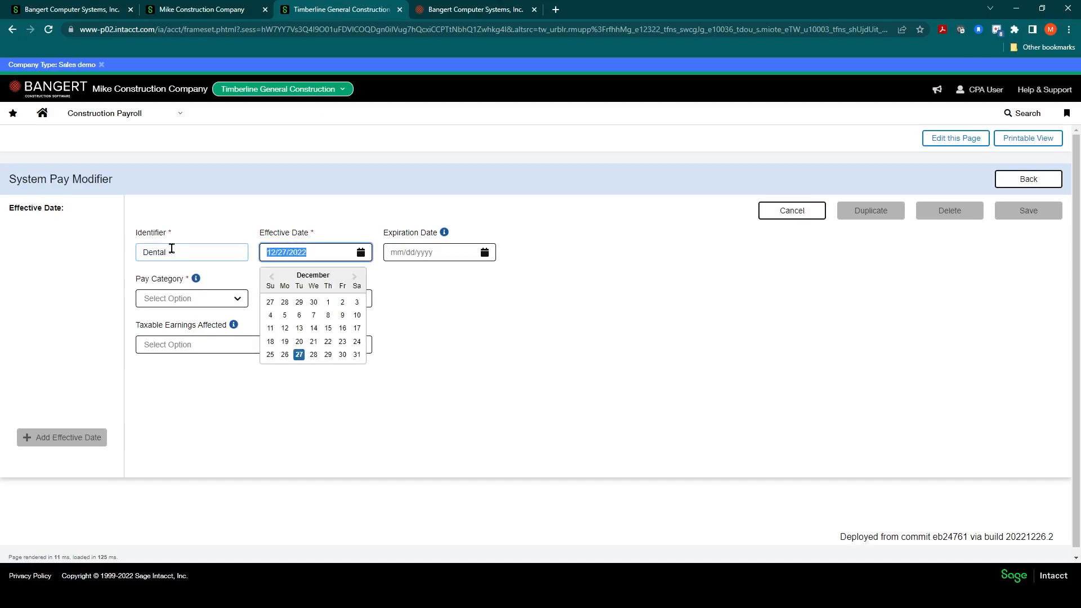
Set the Dental modifier's pay category to Deduction and its type to Amount
{"action": "left_click", "coordinate": [226, 297]}
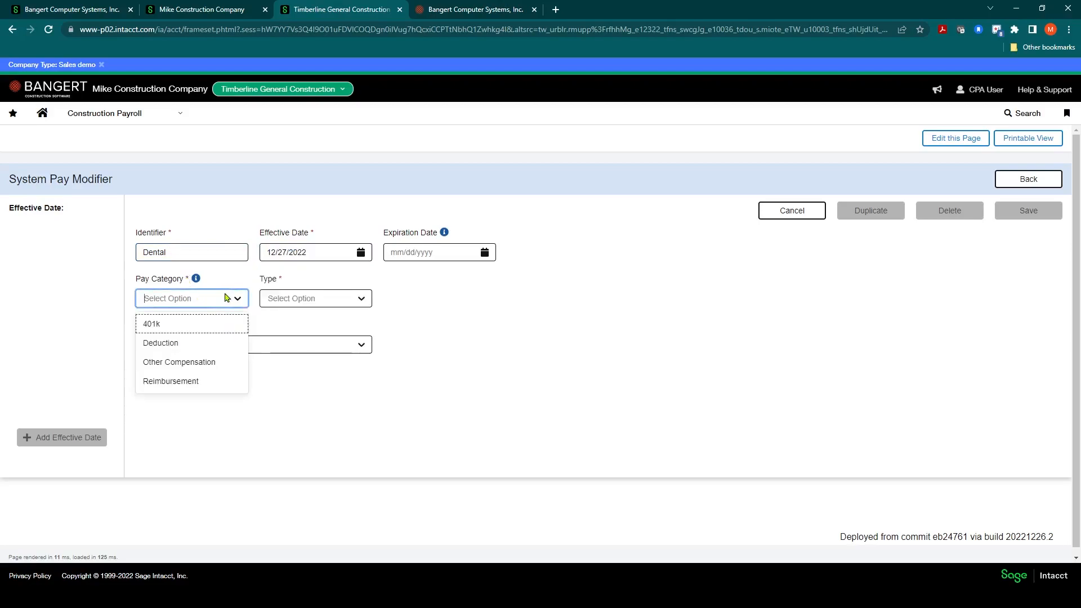
{"action": "left_click", "coordinate": [181, 343]}
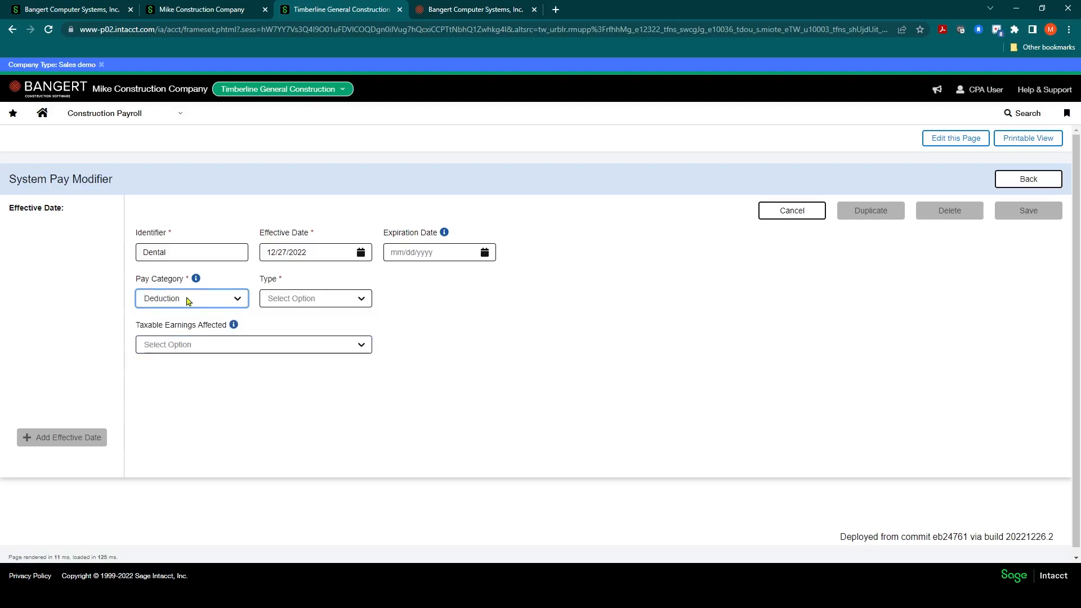
{"action": "left_click", "coordinate": [359, 299]}
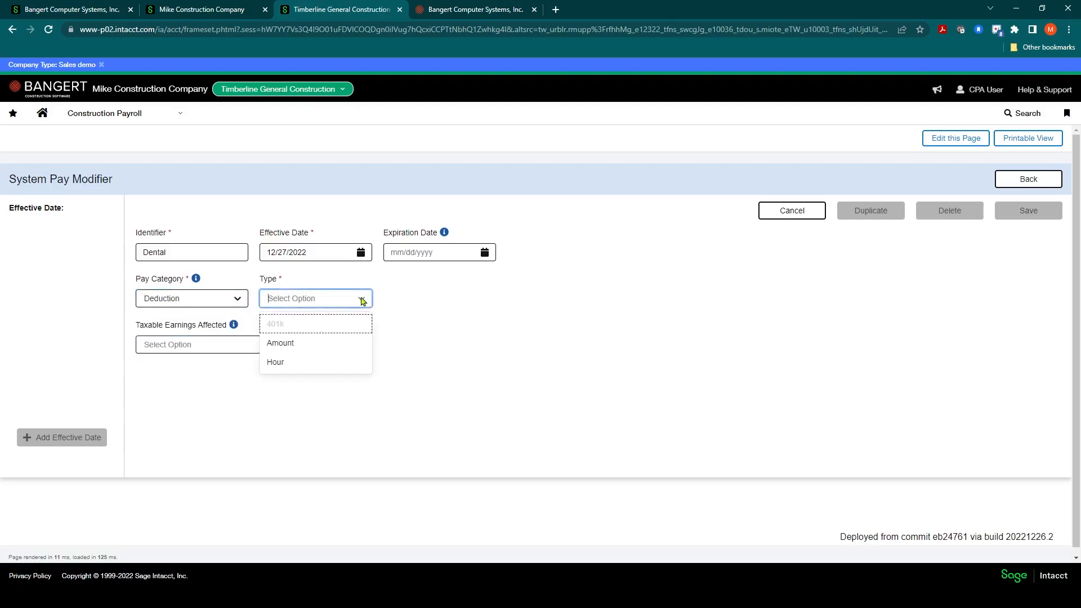
{"action": "left_click", "coordinate": [287, 345]}
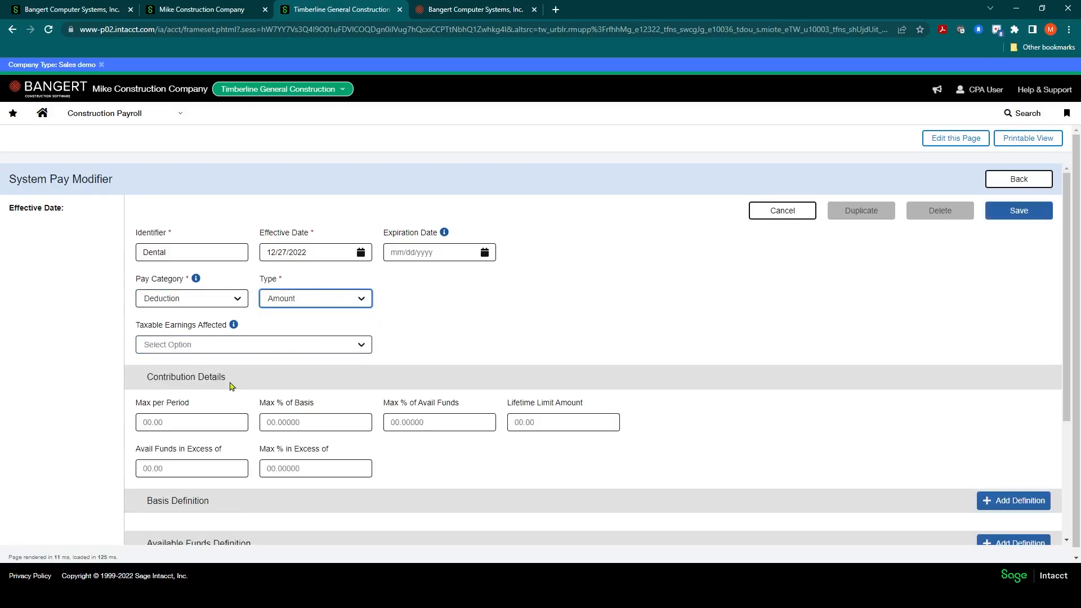
Set the Dental modifier's maximum per period to 85.00 in the contribution details
{"action": "left_click", "coordinate": [170, 419]}
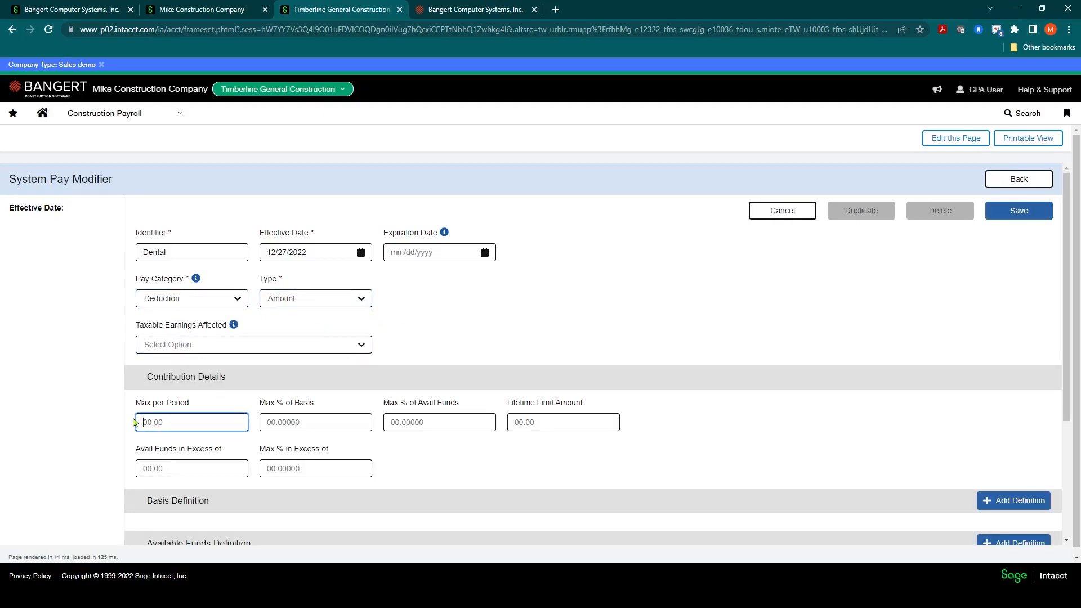
{"action": "left_click", "coordinate": [284, 421]}
{"action": "left_click", "coordinate": [200, 424]}
{"action": "type", "text": "858"}
{"action": "key", "text": "Tab"}
{"action": "left_click", "coordinate": [179, 422]}
{"action": "double_click", "coordinate": [176, 422]}
Try a basis definition with the Timecard Earnings contribution type on the Dental modifier and remove it
{"action": "scroll", "coordinate": [231, 437], "scroll_direction": "down", "scroll_amount": 2}
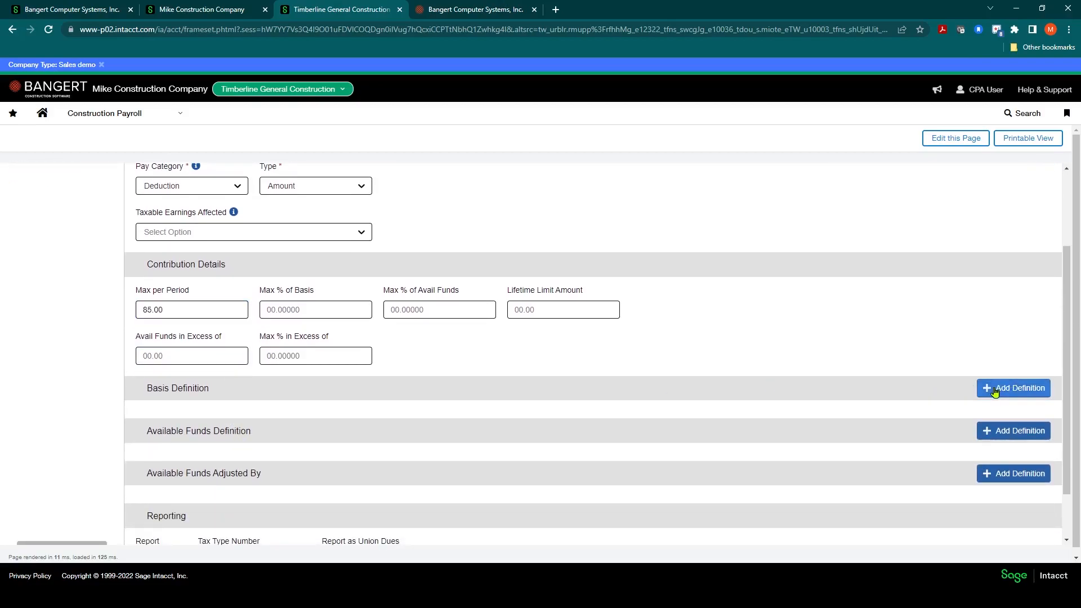
{"action": "left_click", "coordinate": [994, 389]}
{"action": "left_click", "coordinate": [237, 434]}
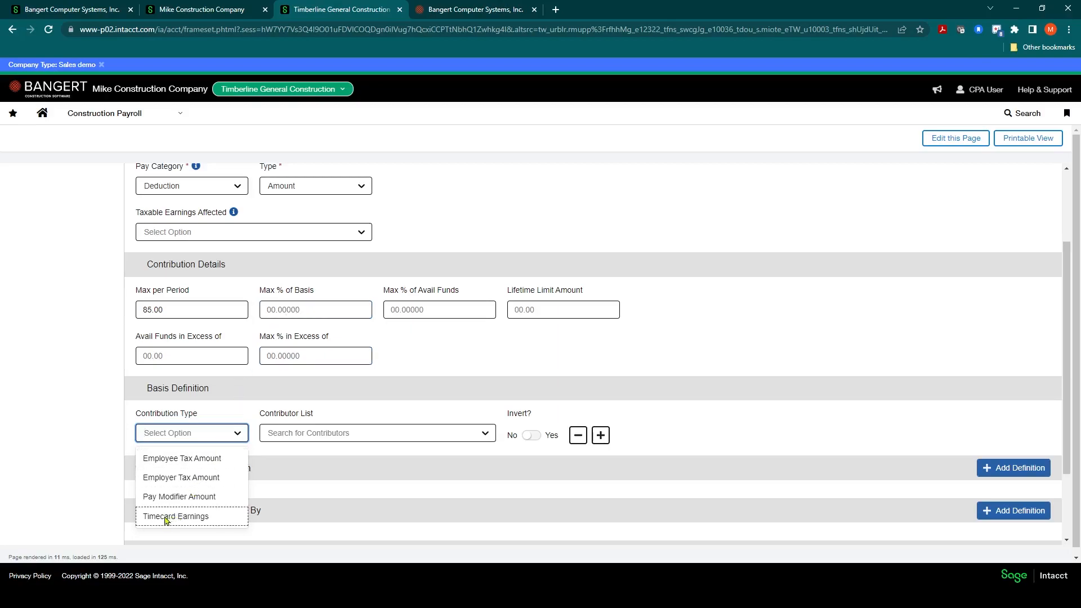
{"action": "left_click", "coordinate": [186, 518]}
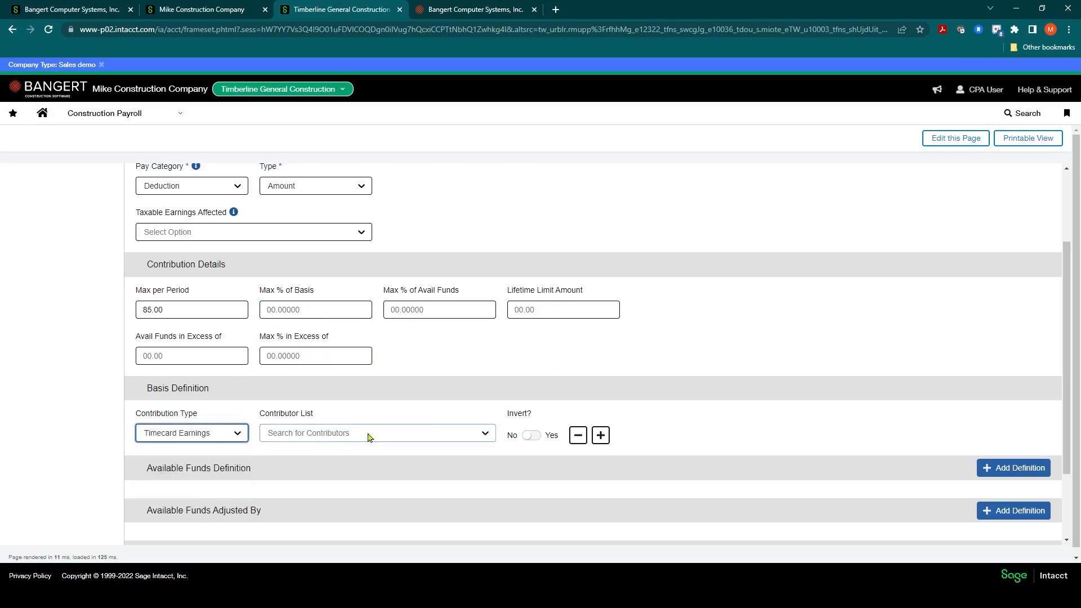
{"action": "left_click", "coordinate": [239, 436]}
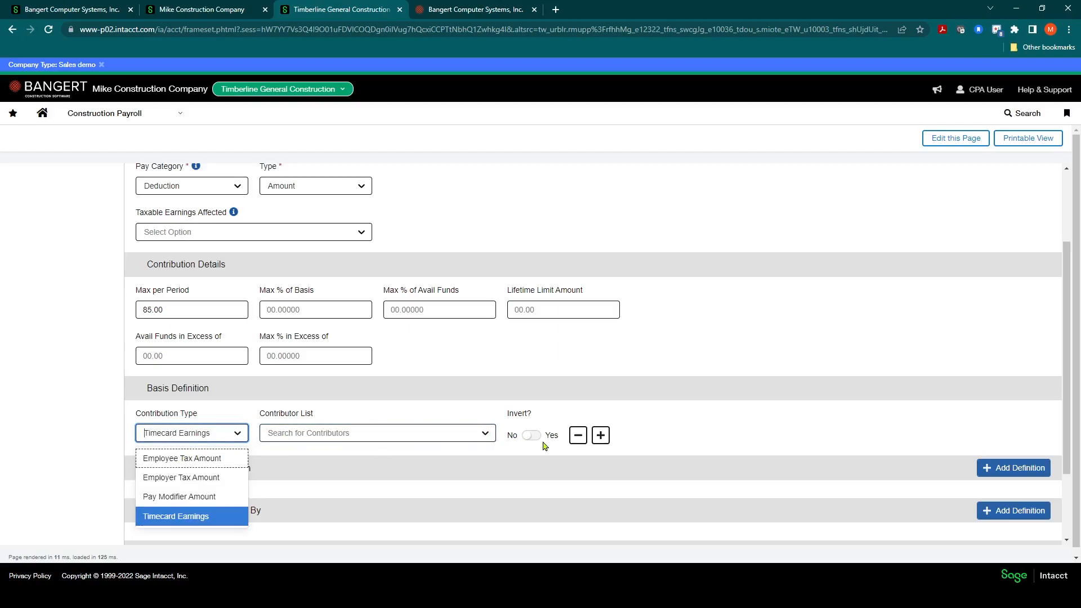
{"action": "left_click", "coordinate": [577, 439]}
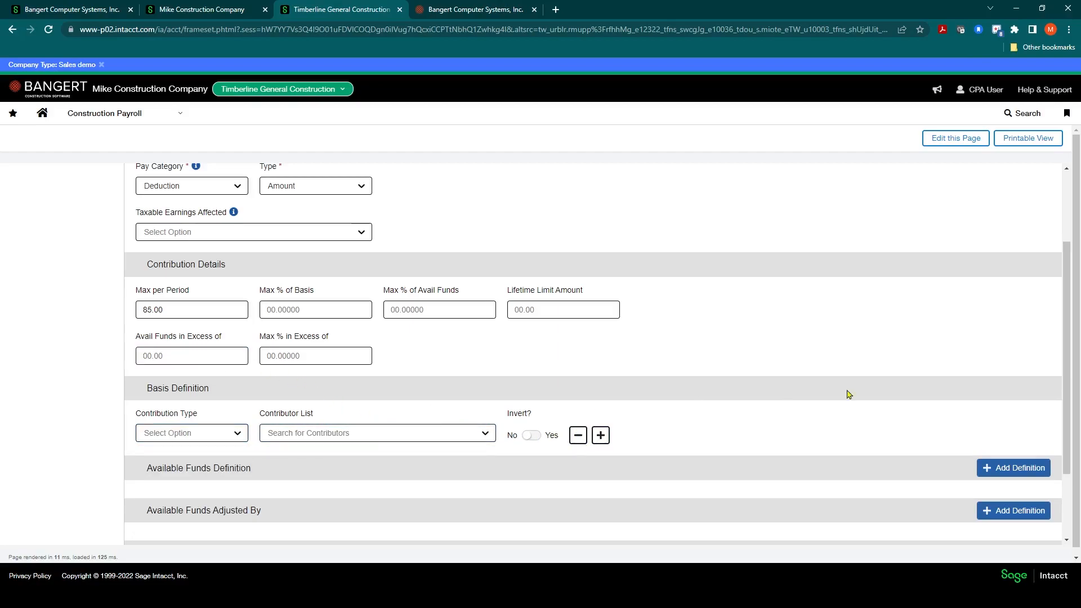
Save the Dental pay modifier and return to the list of system pay modifiers
{"action": "scroll", "coordinate": [398, 343], "scroll_direction": "down", "scroll_amount": 1}
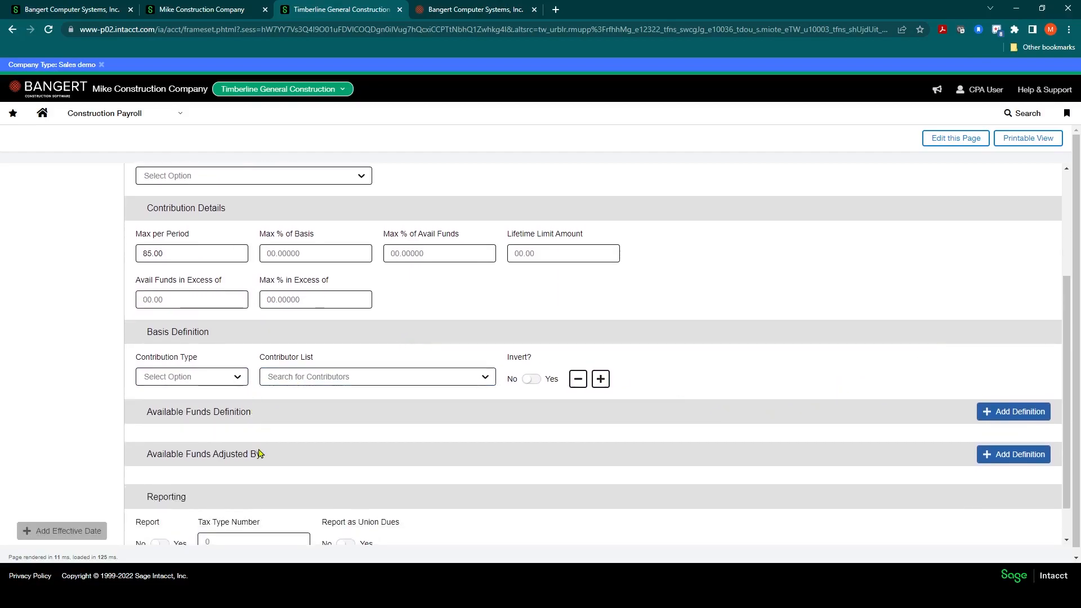
{"action": "scroll", "coordinate": [258, 451], "scroll_direction": "down", "scroll_amount": 1}
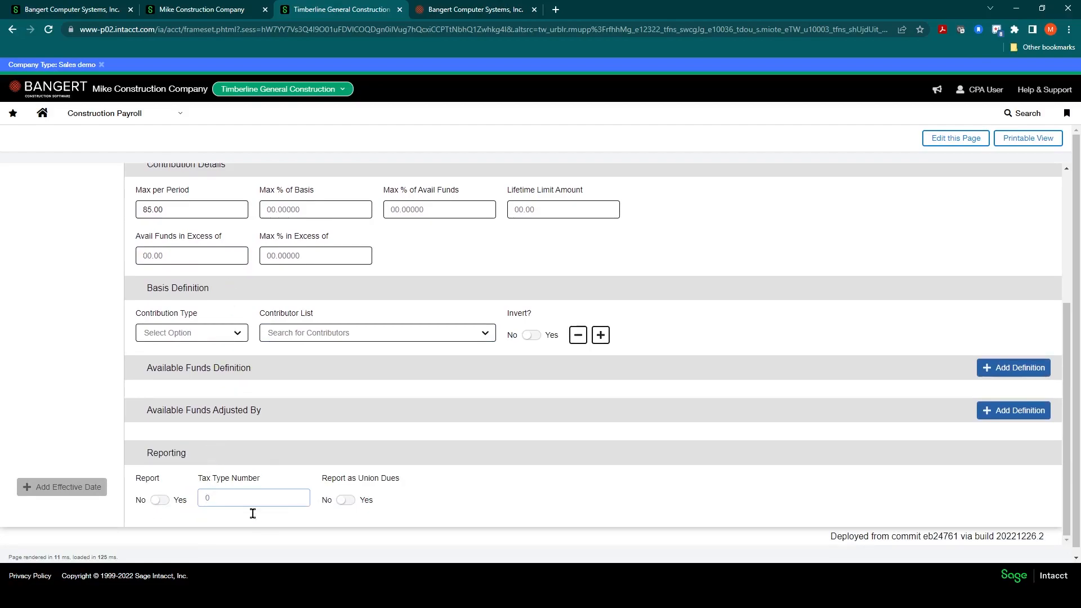
{"action": "left_click", "coordinate": [225, 494]}
{"action": "scroll", "coordinate": [232, 494], "scroll_direction": "up", "scroll_amount": 2}
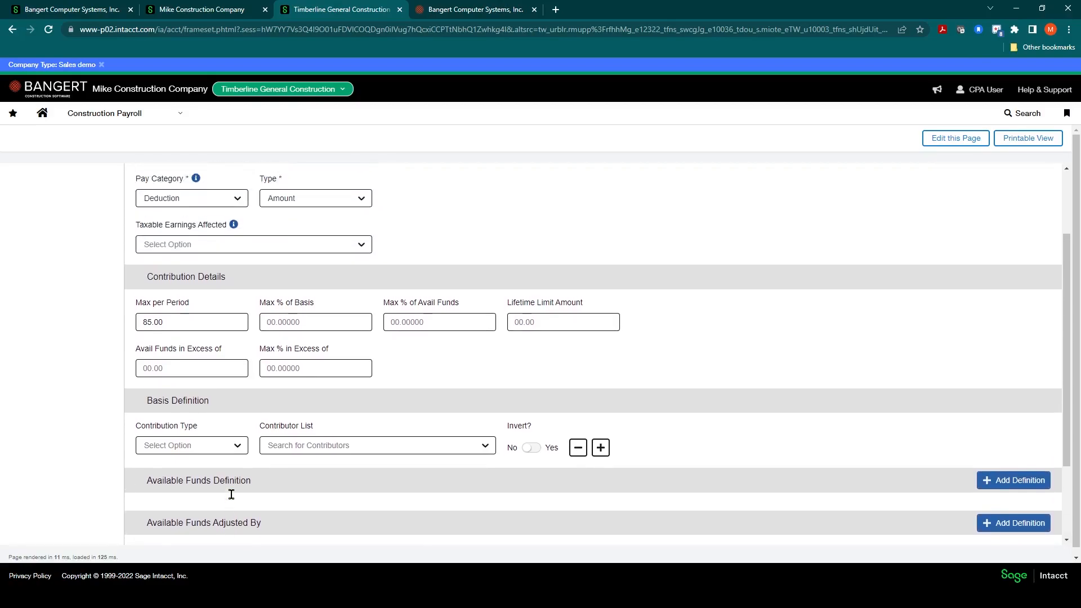
{"action": "scroll", "coordinate": [232, 494], "scroll_direction": "down", "scroll_amount": 2}
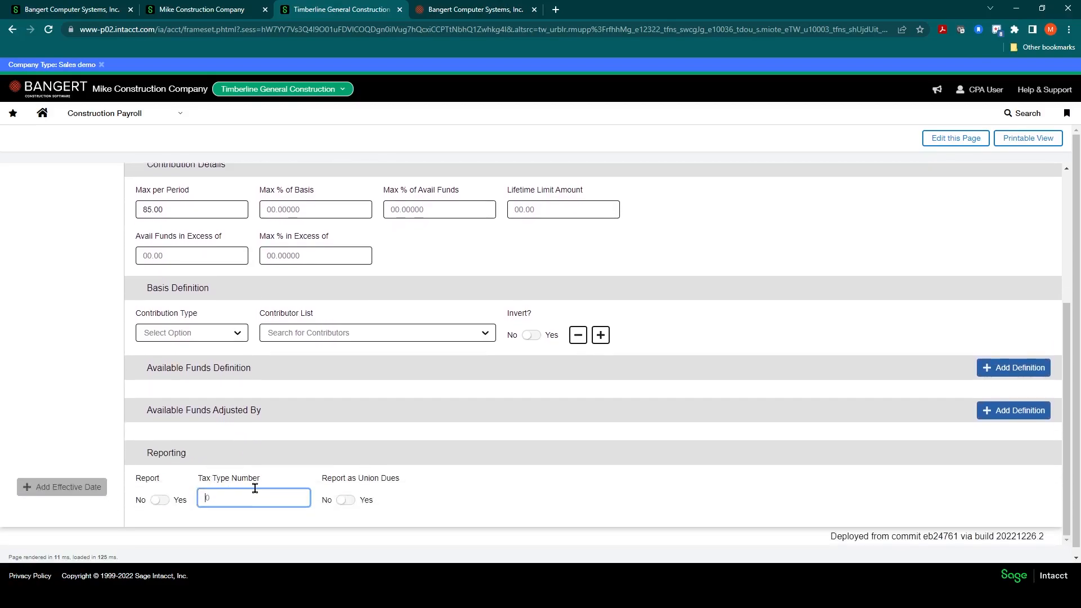
{"action": "scroll", "coordinate": [254, 488], "scroll_direction": "up", "scroll_amount": 4}
{"action": "left_click", "coordinate": [1017, 210]}
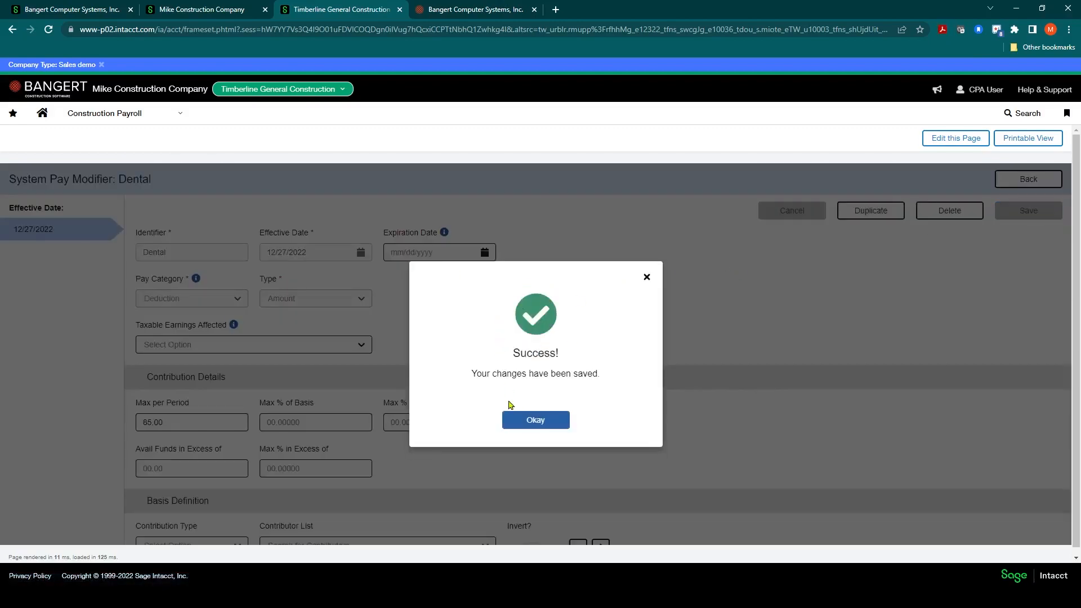
{"action": "left_click", "coordinate": [534, 420]}
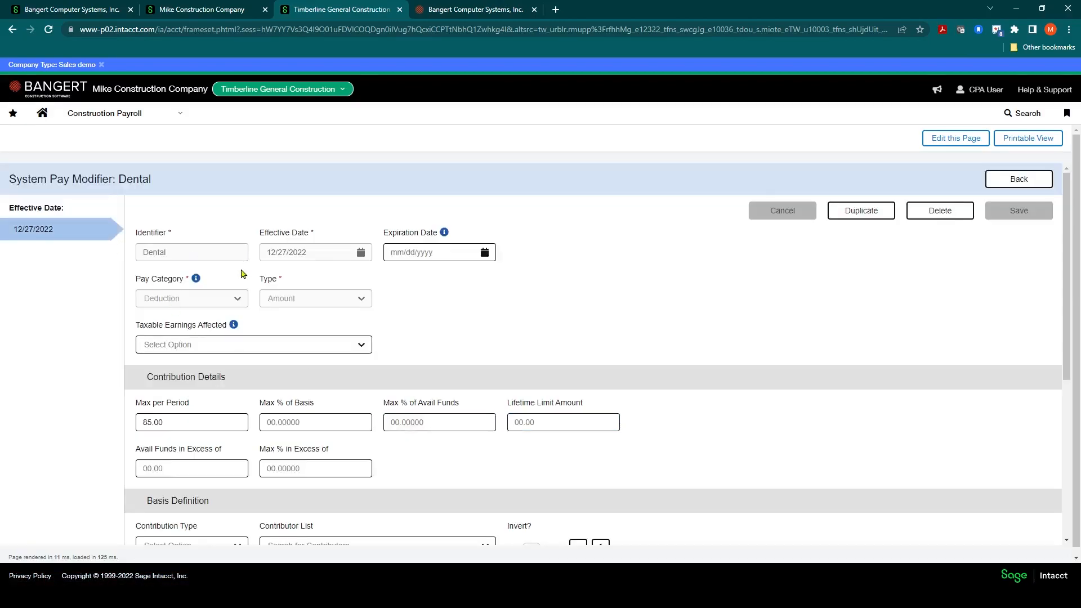
{"action": "scroll", "coordinate": [238, 350], "scroll_direction": "down", "scroll_amount": 1}
{"action": "scroll", "coordinate": [253, 382], "scroll_direction": "up", "scroll_amount": 1}
{"action": "left_click", "coordinate": [1007, 183]}
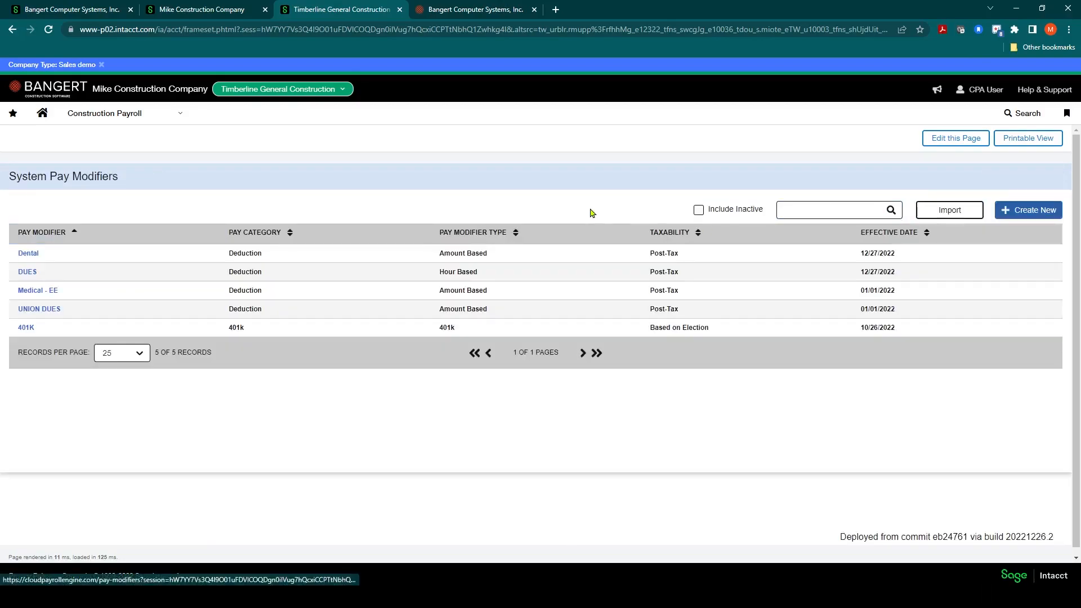
Create another system pay modifier with the identifier INS_E
{"action": "left_click", "coordinate": [1017, 210]}
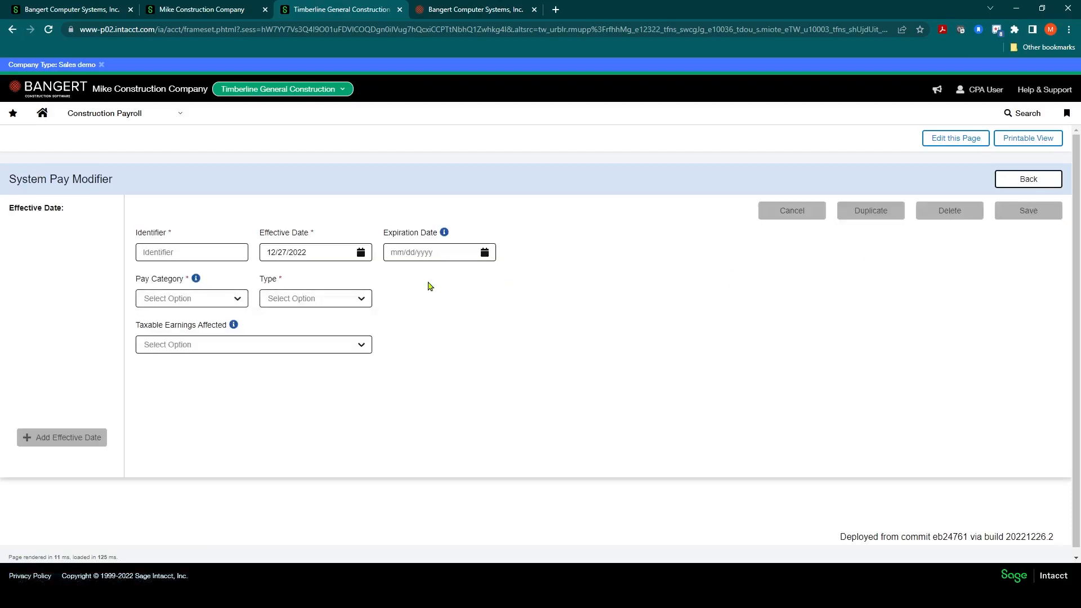
{"action": "left_click", "coordinate": [206, 252]}
{"action": "type", "text": "He"}
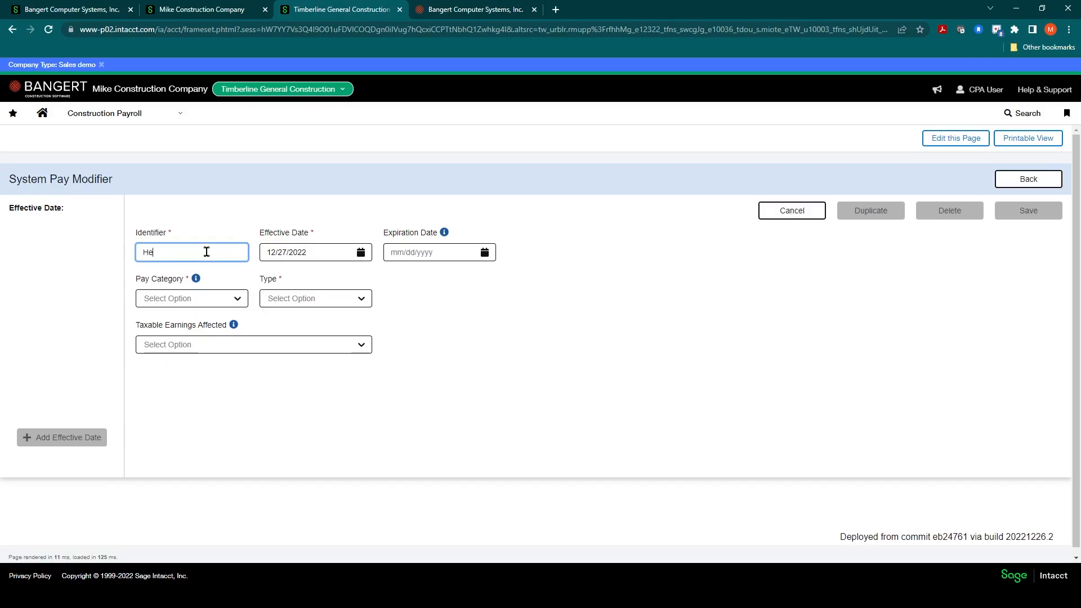
{"action": "key", "text": "BackSpace"}
{"action": "key", "text": "BackSpace"}
{"action": "type", "text": "INS"}
{"action": "type", "text": ")"}
{"action": "key", "text": "Tab"}
Set the INS_E modifier's pay category to Other Compensation and its type to Amount
{"action": "left_click", "coordinate": [205, 298]}
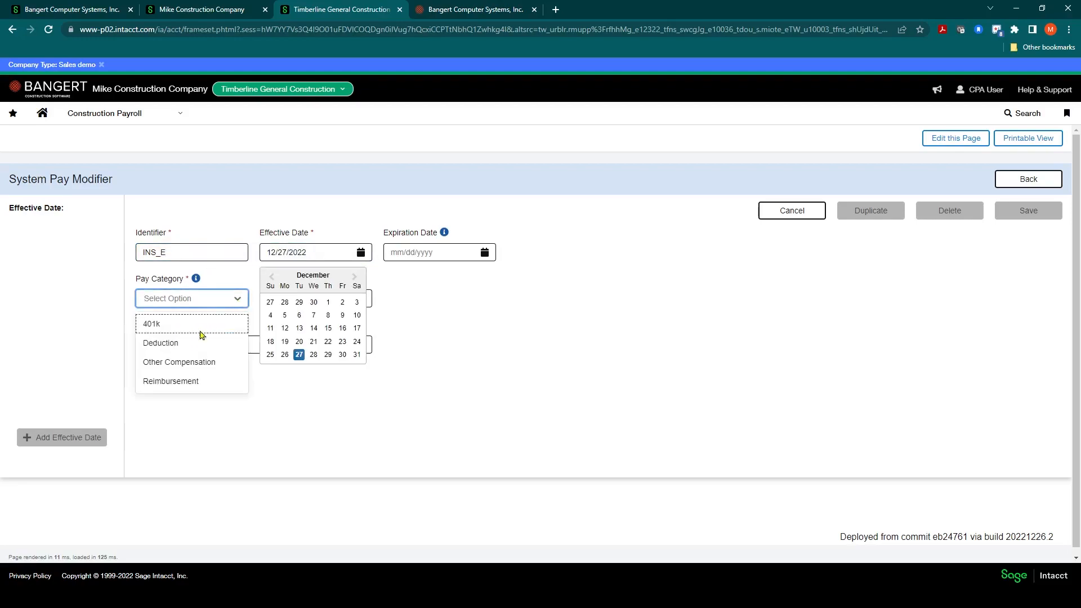
{"action": "left_click", "coordinate": [184, 365]}
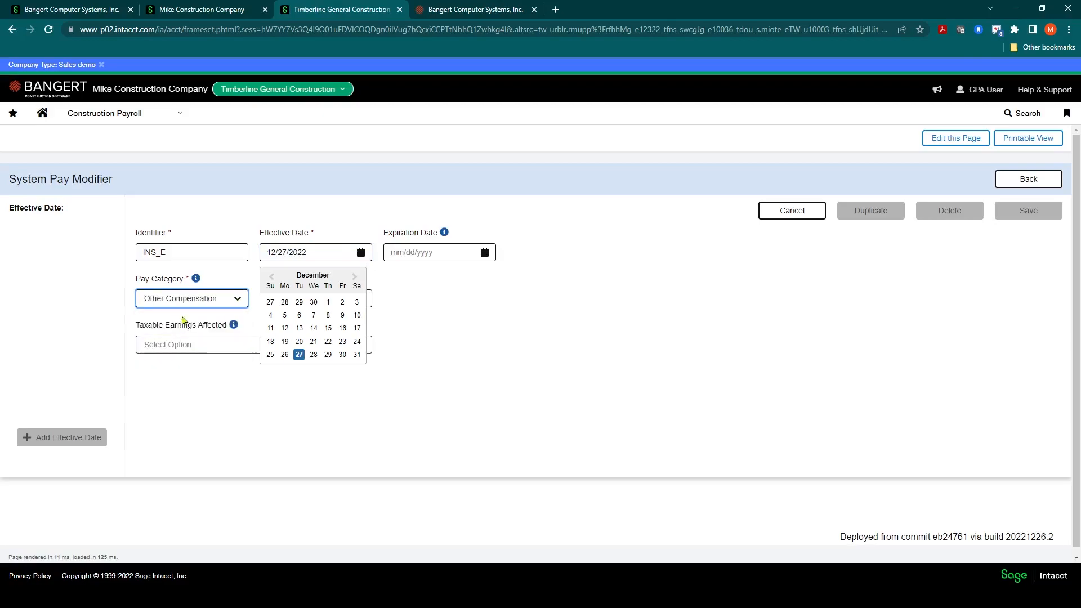
{"action": "left_click", "coordinate": [361, 299]}
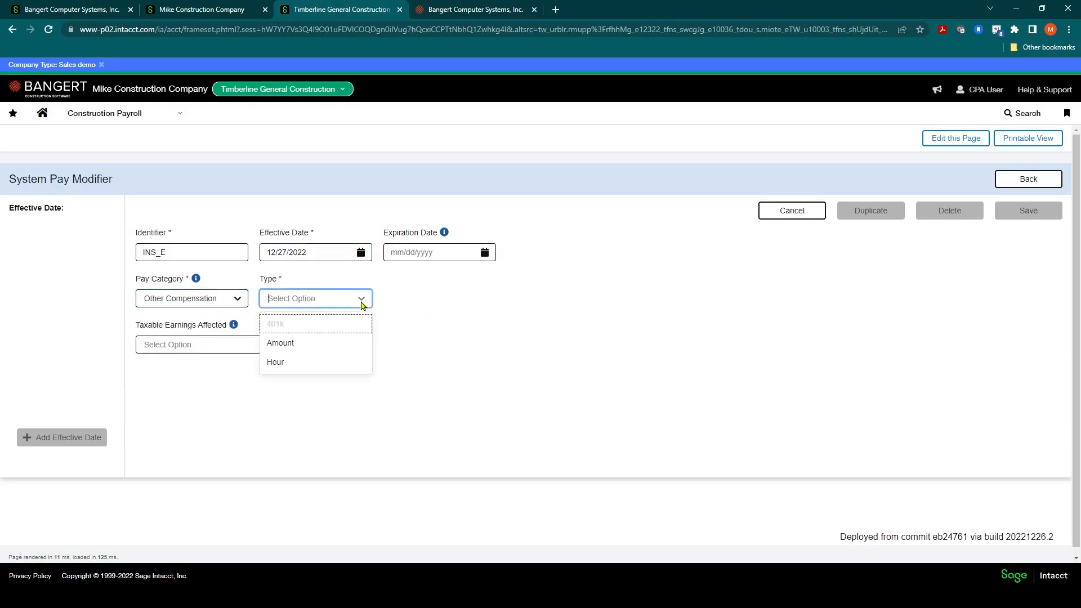
{"action": "left_click", "coordinate": [292, 351]}
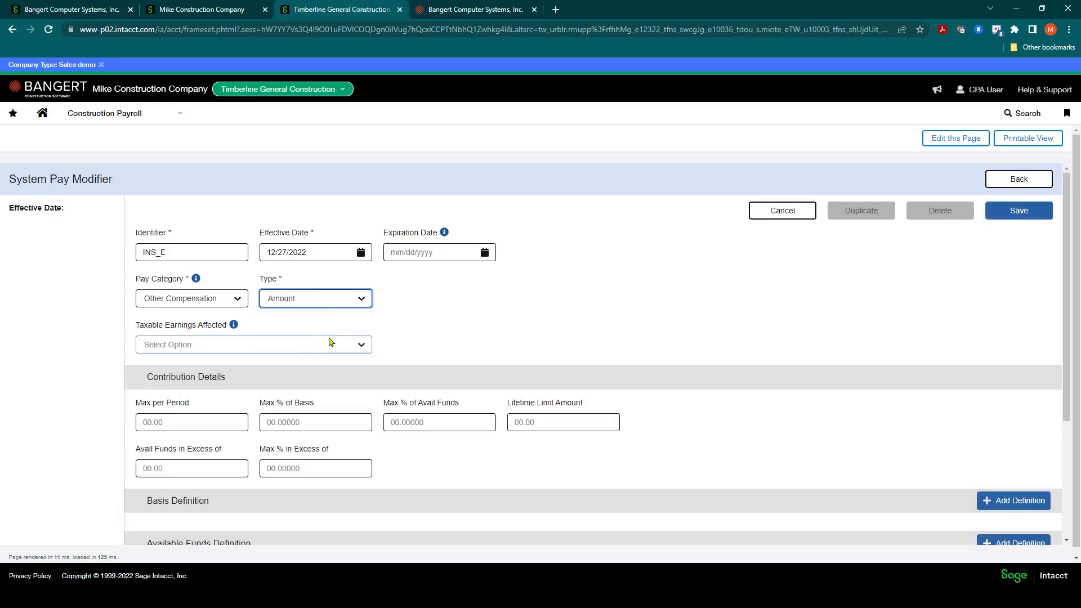
Set the INS_E modifier's maximum per period to 125.00 in the contribution details
{"action": "left_click", "coordinate": [202, 419]}
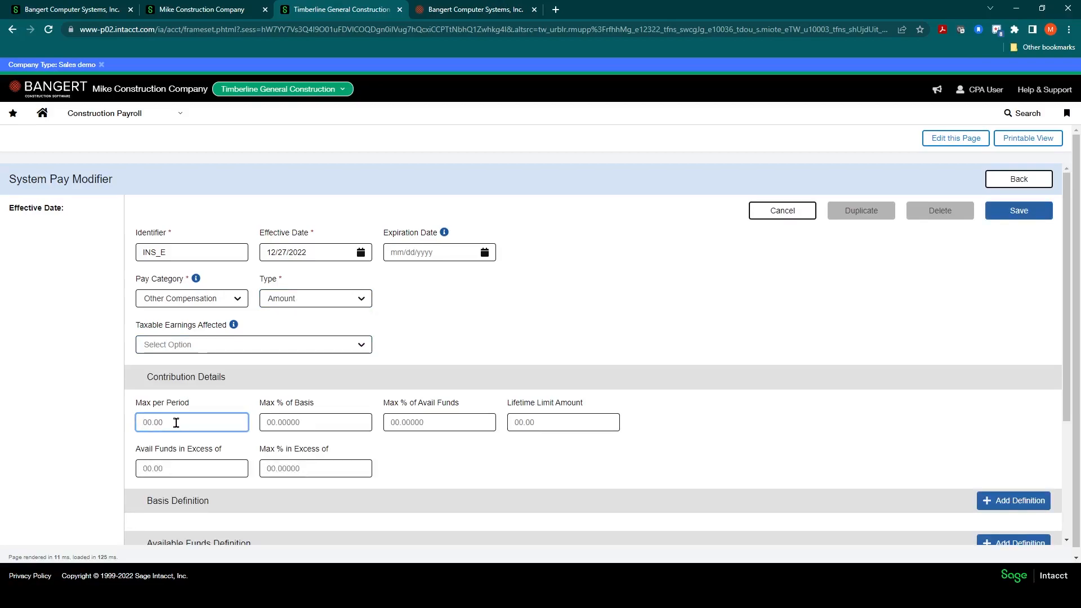
{"action": "scroll", "coordinate": [176, 422], "scroll_direction": "down", "scroll_amount": 2}
{"action": "scroll", "coordinate": [176, 338], "scroll_direction": "up", "scroll_amount": 1}
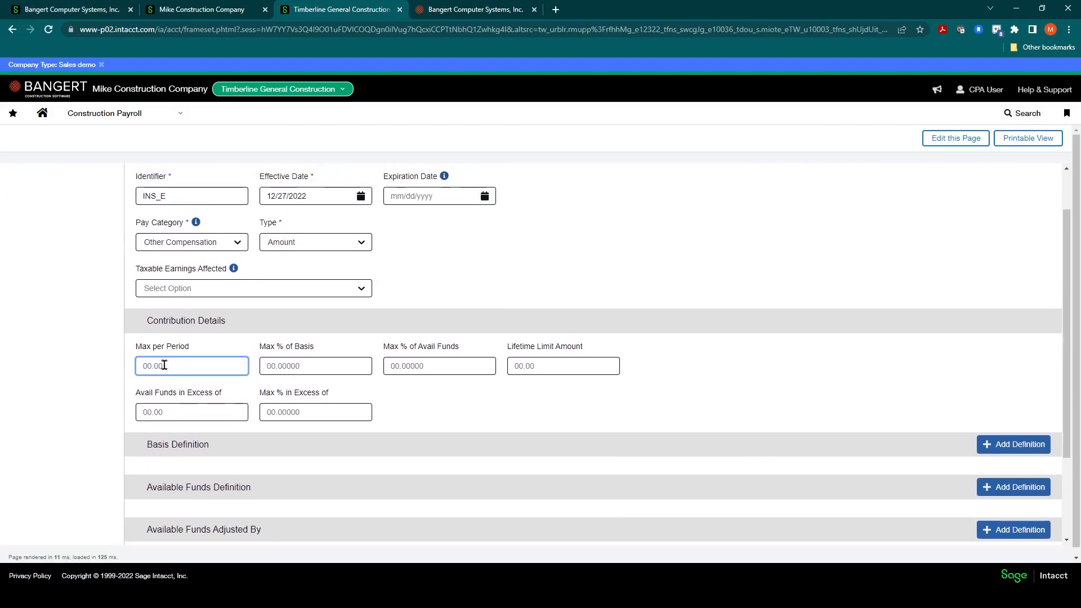
{"action": "type", "text": "125.00"}
Save the INS_E pay modifier and return to the list of system pay modifiers
{"action": "scroll", "coordinate": [236, 403], "scroll_direction": "down", "scroll_amount": 1}
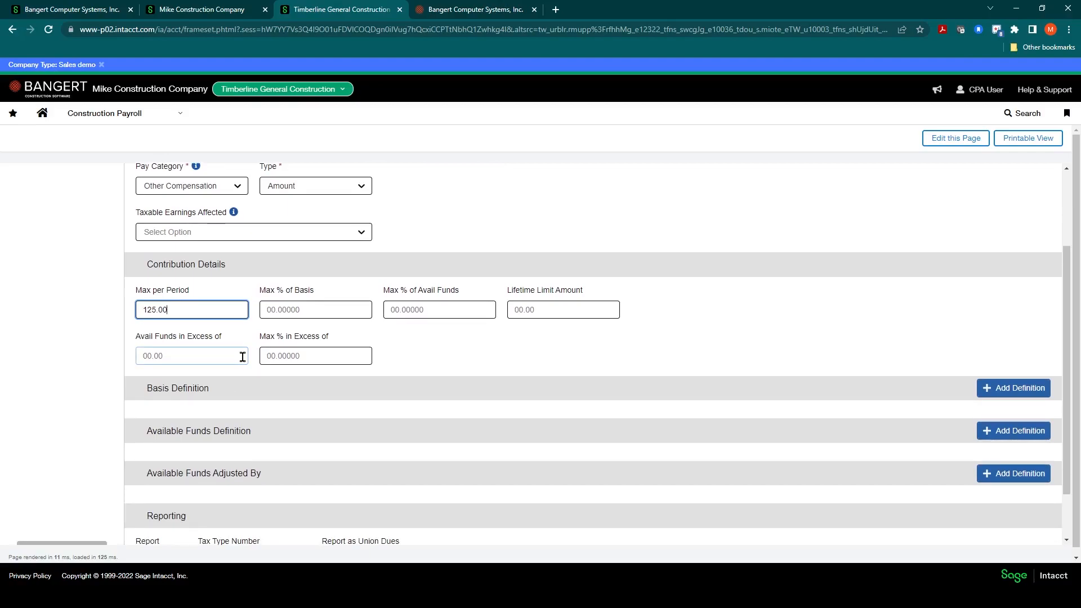
{"action": "scroll", "coordinate": [242, 356], "scroll_direction": "up", "scroll_amount": 1}
{"action": "scroll", "coordinate": [258, 434], "scroll_direction": "down", "scroll_amount": 1}
{"action": "scroll", "coordinate": [281, 479], "scroll_direction": "down", "scroll_amount": 1}
{"action": "scroll", "coordinate": [282, 474], "scroll_direction": "up", "scroll_amount": 3}
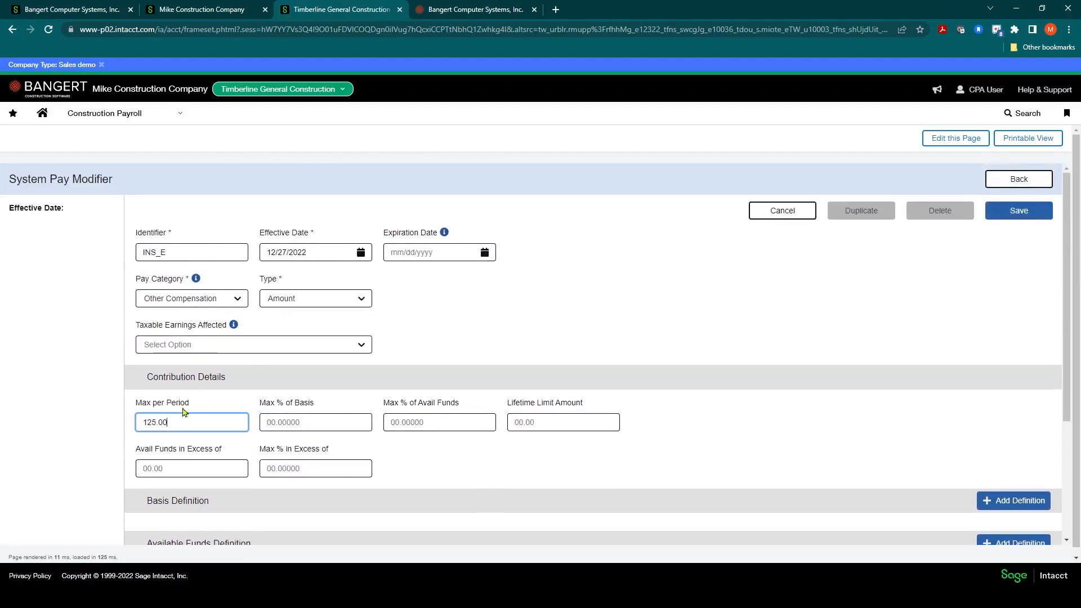
{"action": "left_click", "coordinate": [1017, 211]}
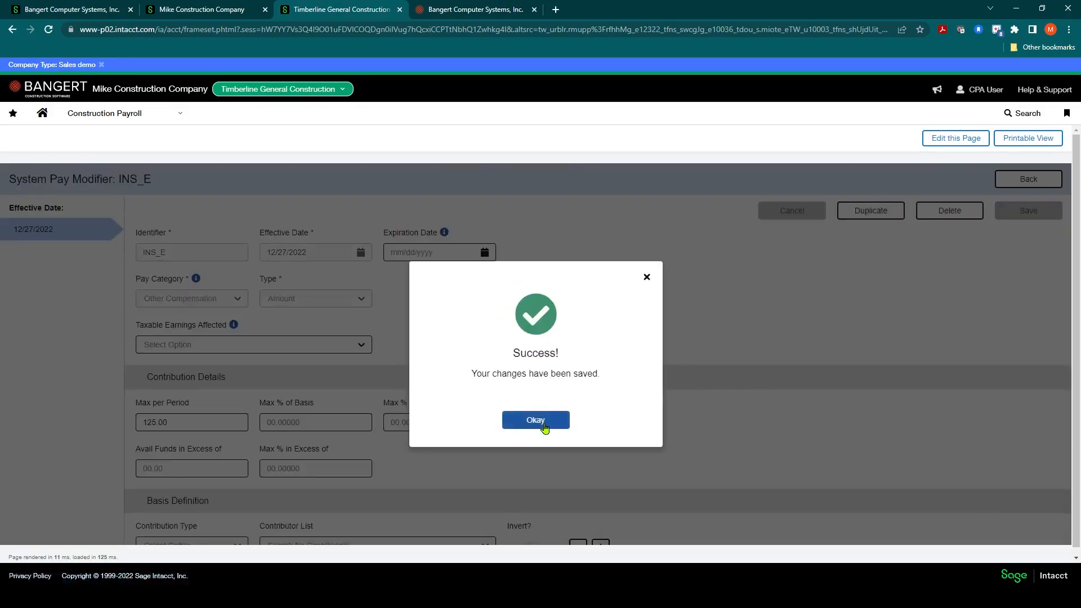
{"action": "left_click", "coordinate": [540, 419]}
{"action": "left_click", "coordinate": [993, 178]}
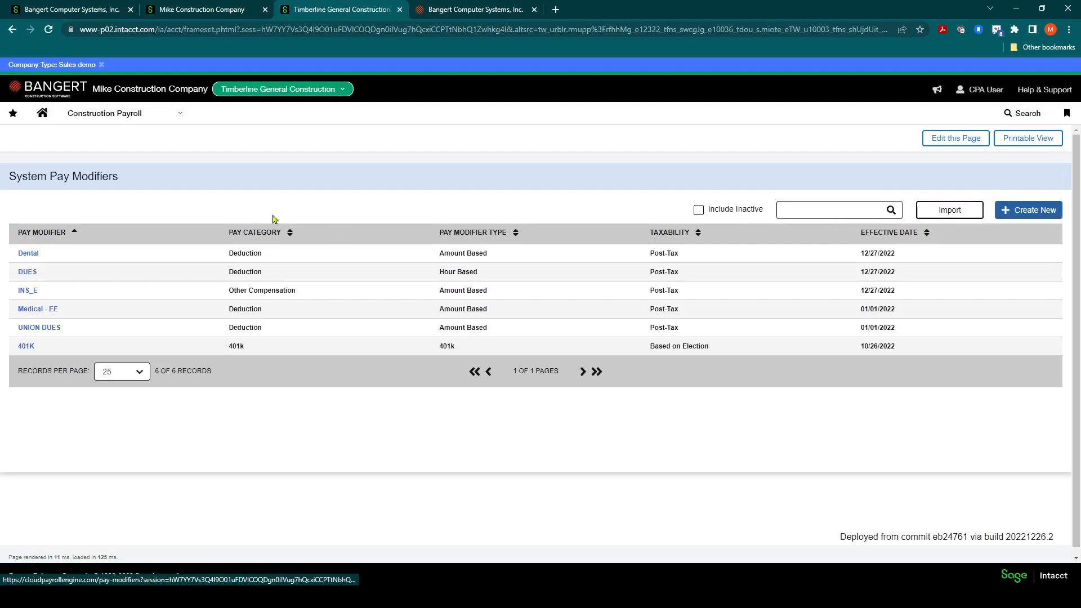